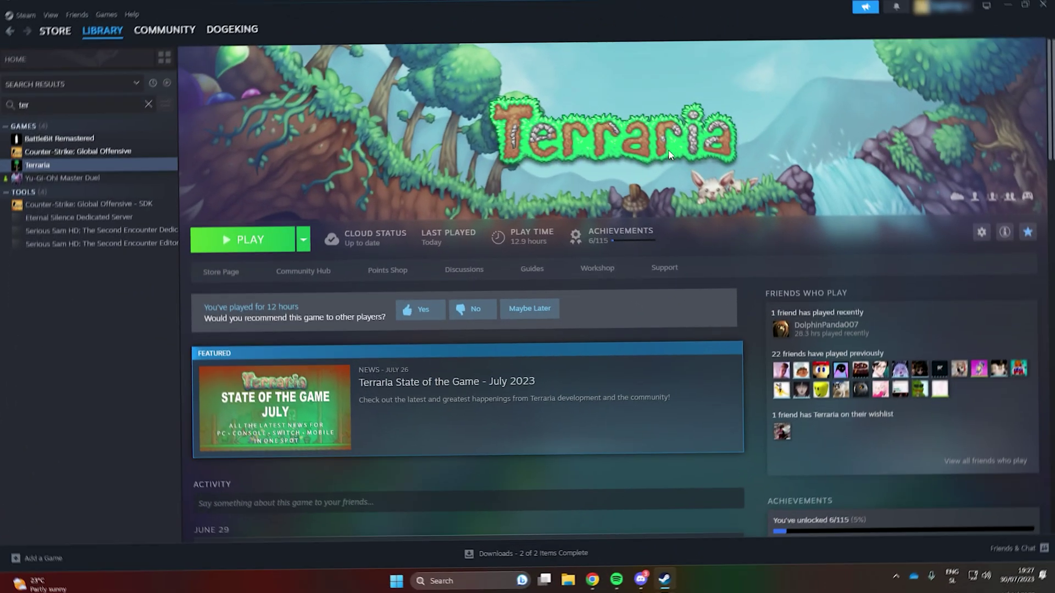
Step: Leave the Providence gameplay footage and bring up the Steam Store page
mouse_move(52, 28)
left_click(64, 48)
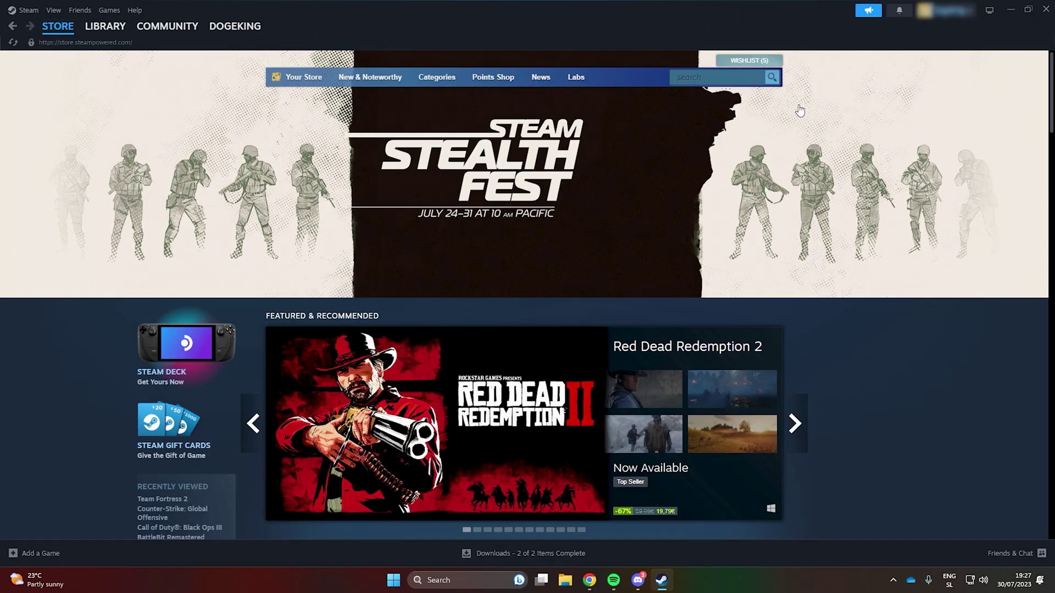
Step: Search the store for 'tmodload' and install tModLoader from its store page
left_click(714, 77)
type("tmodload")
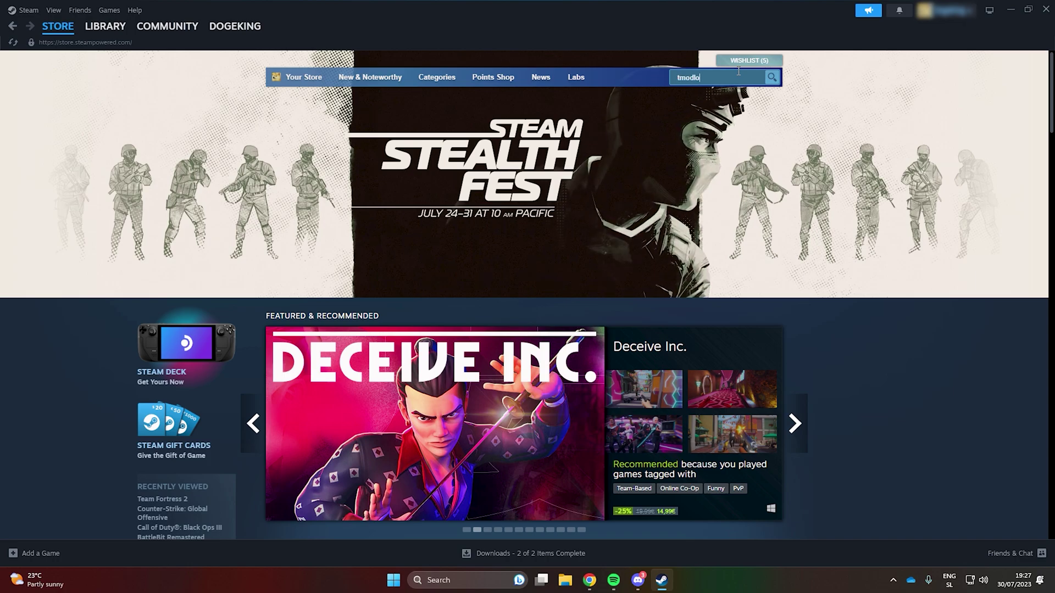
left_click(659, 102)
scroll(652, 192, "down", 4)
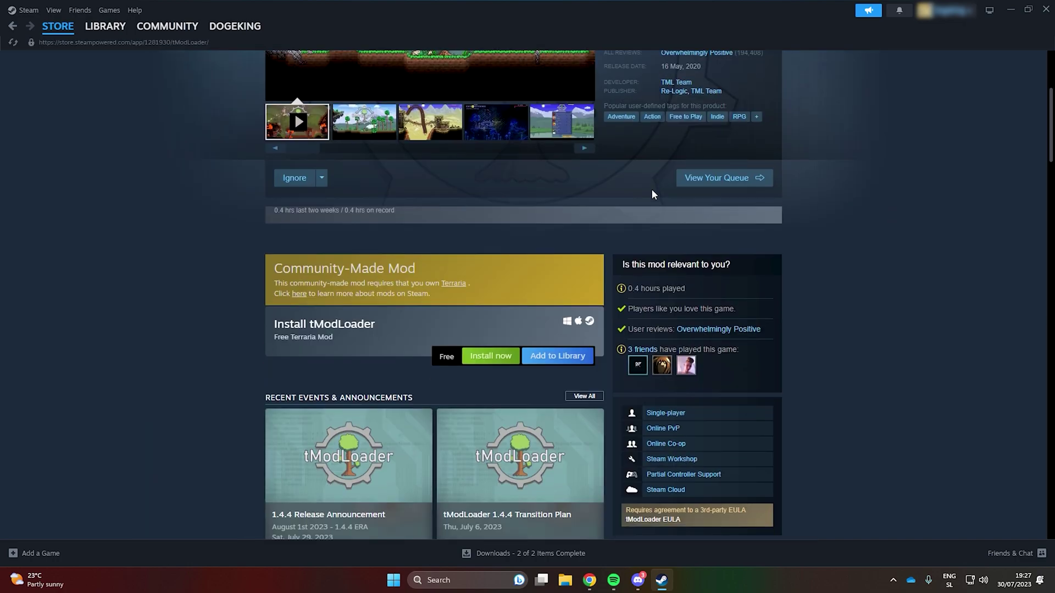
left_click(491, 355)
left_click(459, 410)
Step: Filter the Steam library by 'tm' and open tModLoader's library page
scroll(522, 275, "up", 4)
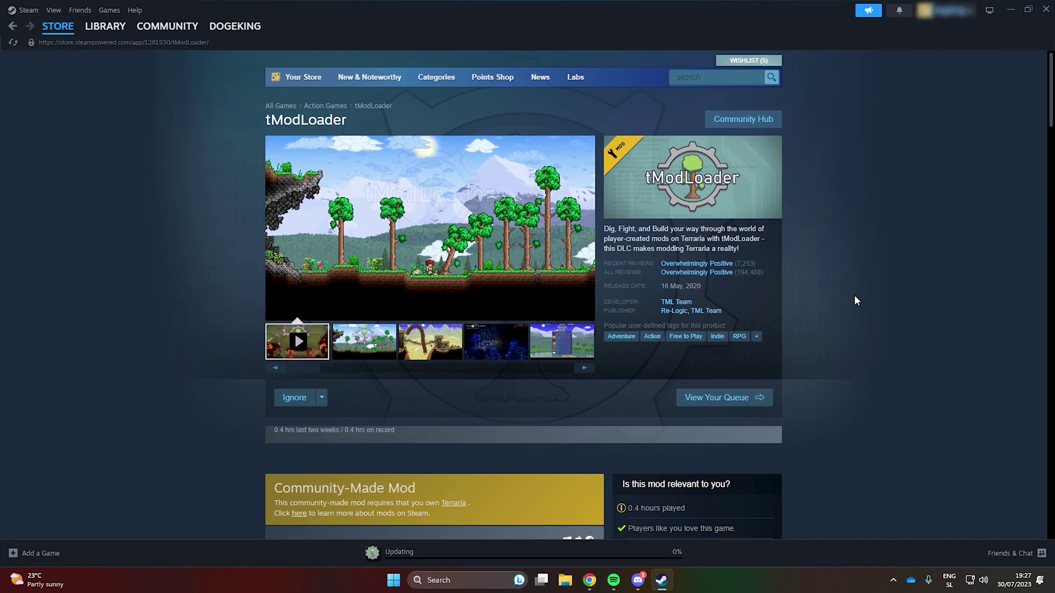
left_click(109, 22)
left_click(118, 100)
type("tmod")
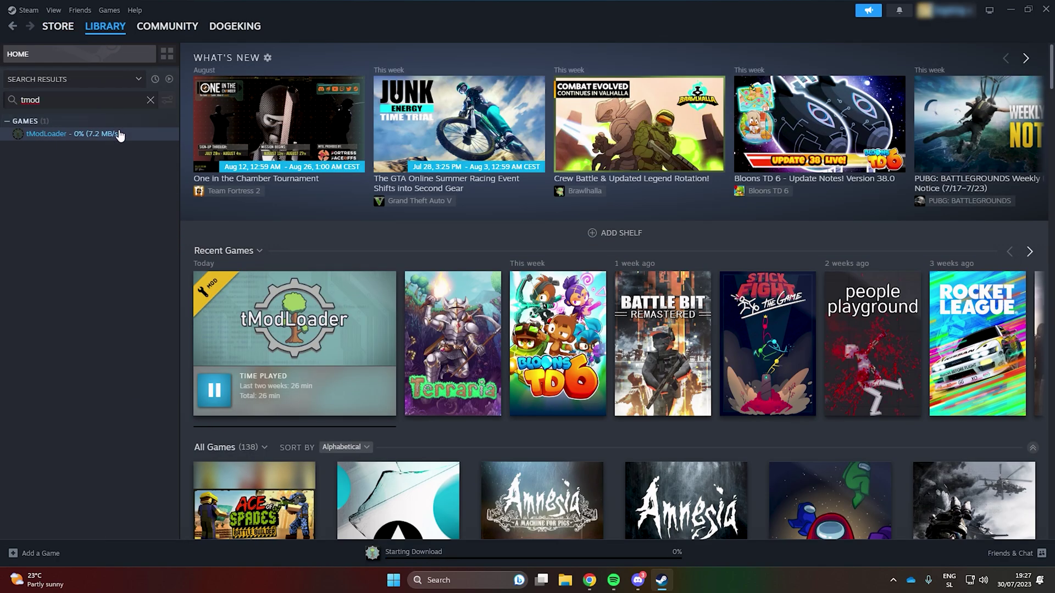
left_click(120, 135)
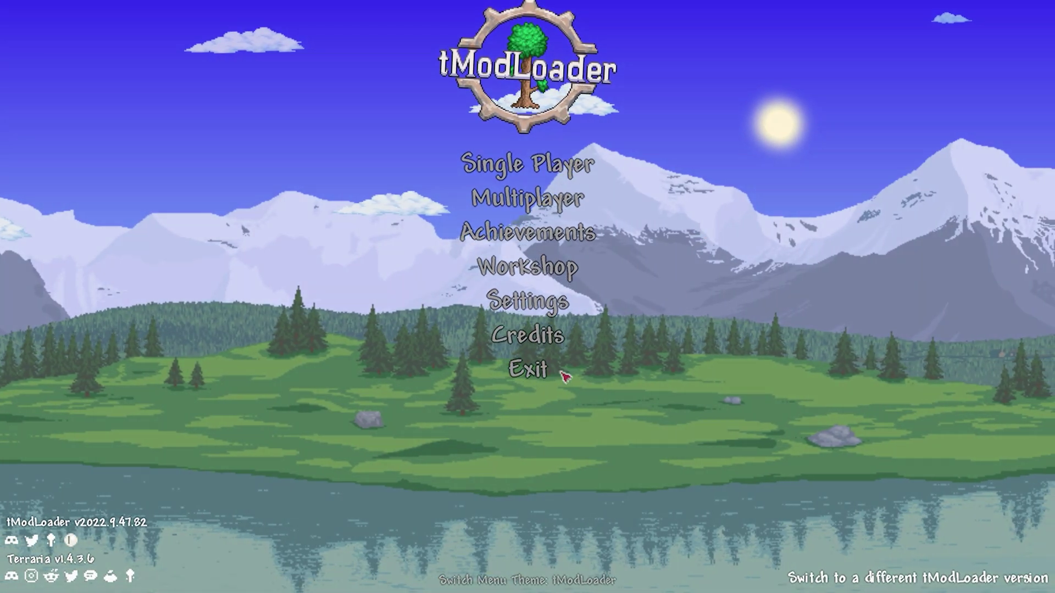
Step: Alt+Tab from the running tModLoader game back to Steam
key("alt+Tab")
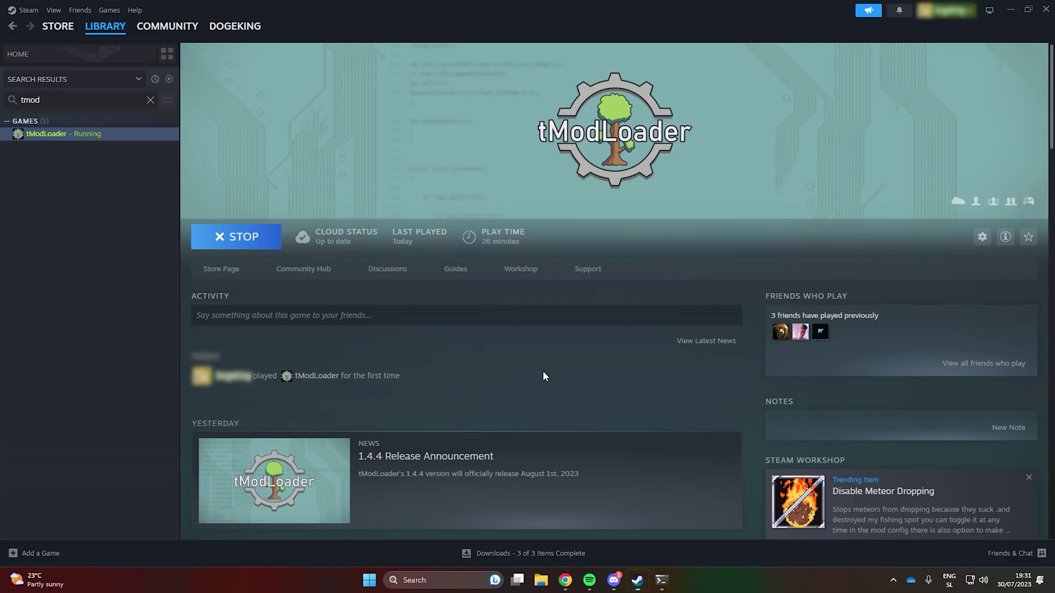
Step: Opt tModLoader into the 1.4.3-legacy beta branch in its Steam properties
right_click(112, 138)
left_click(140, 225)
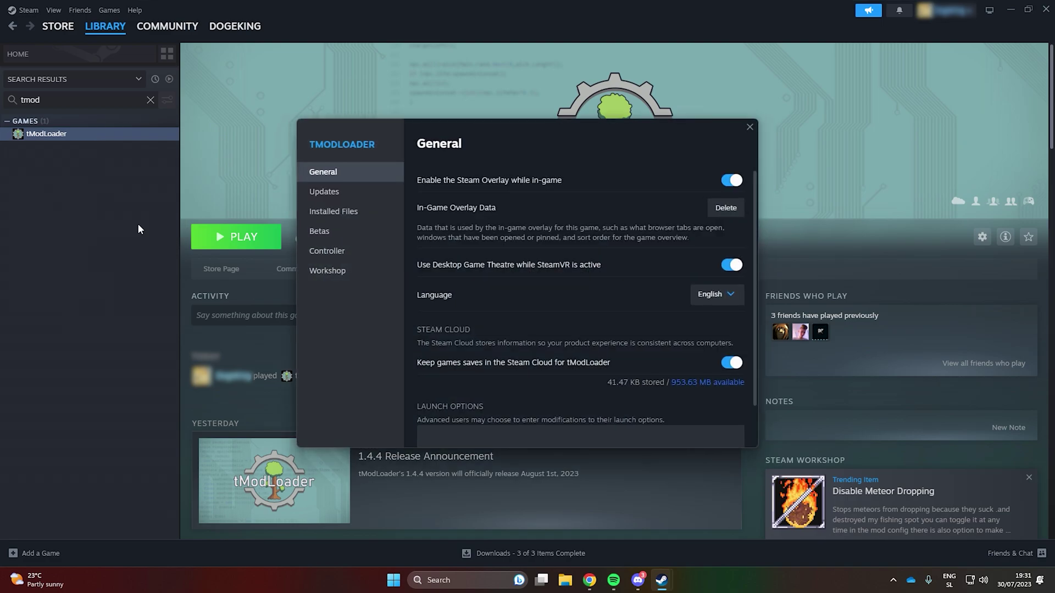
left_click(351, 233)
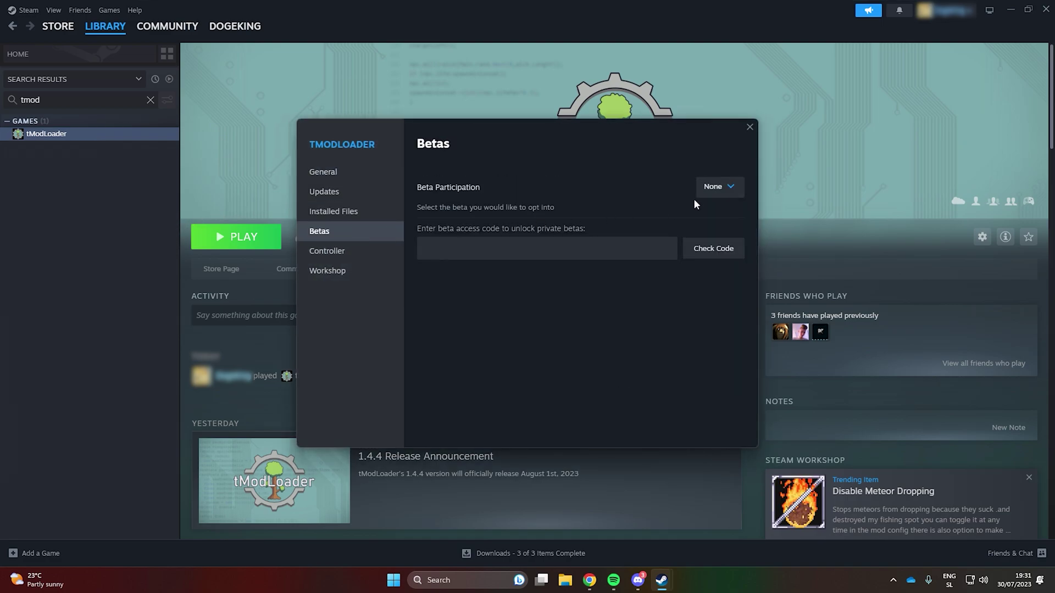
left_click(709, 189)
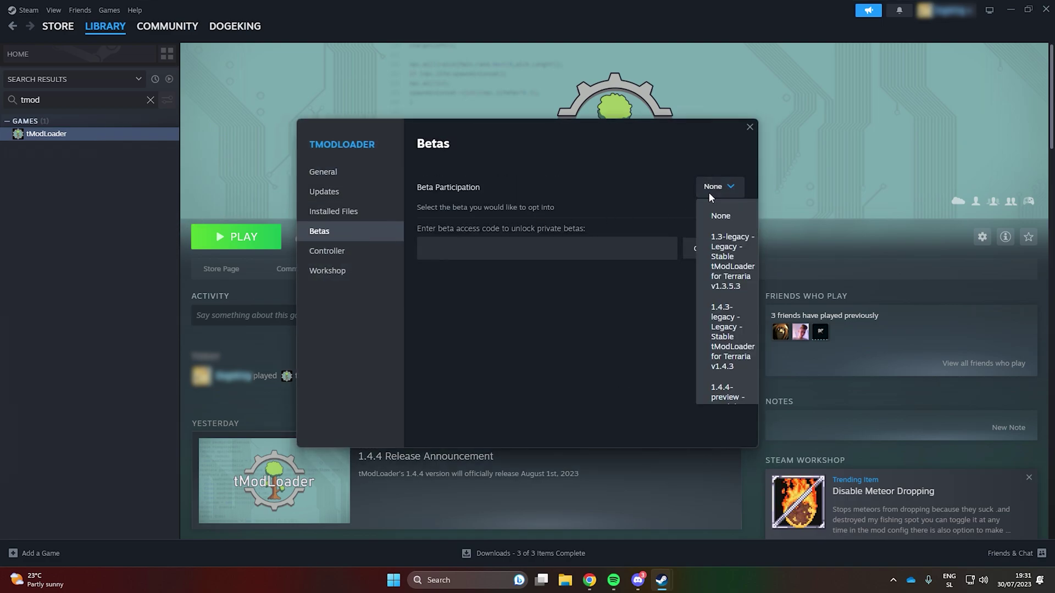
left_click(741, 325)
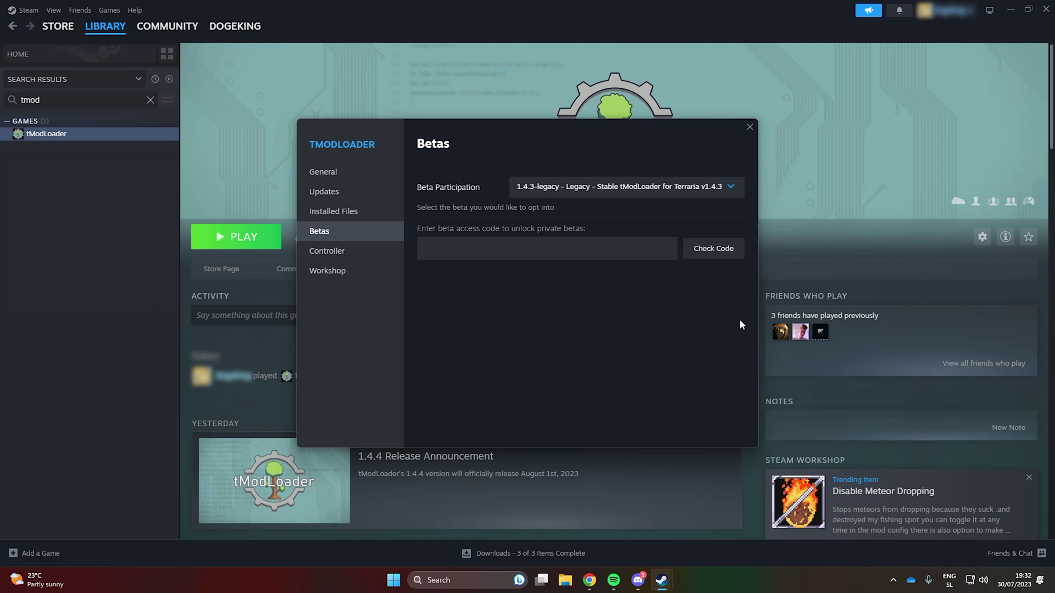
left_click(750, 128)
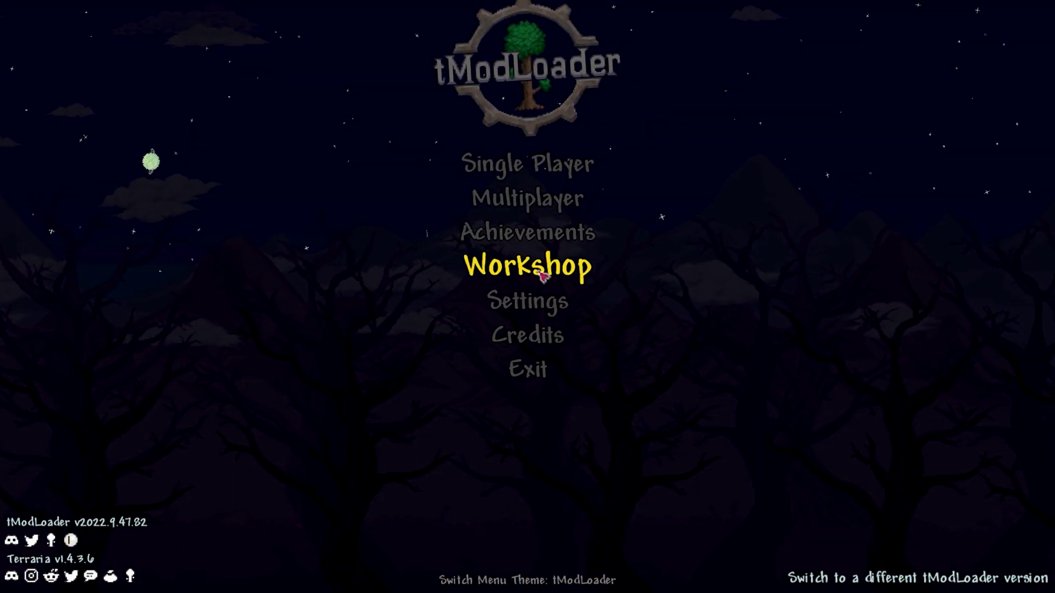
Step: From the main menu, open the Workshop Hub and its Download Mods browser
left_click(555, 266)
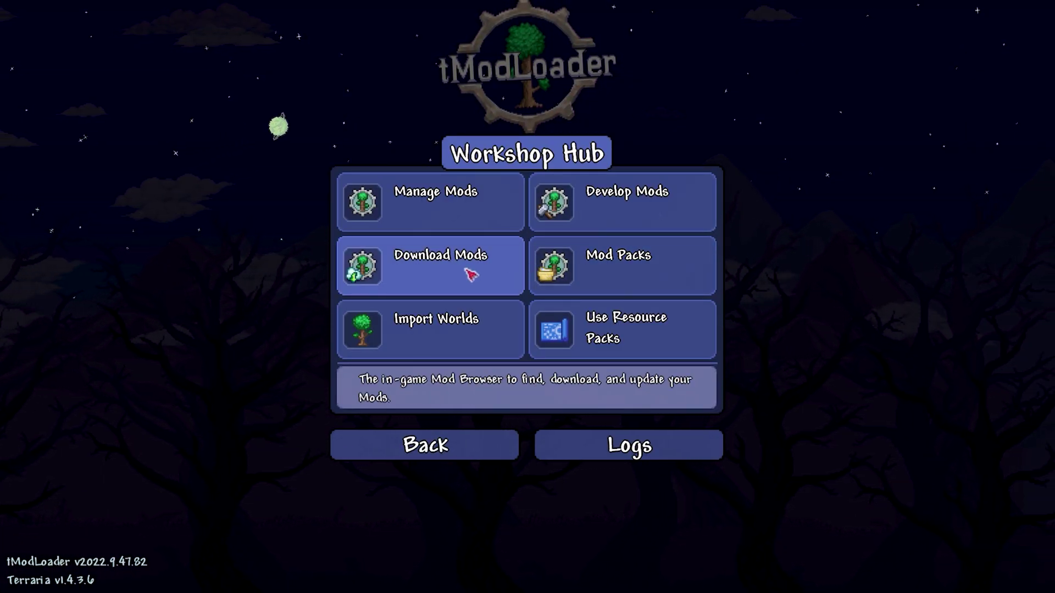
left_click(470, 274)
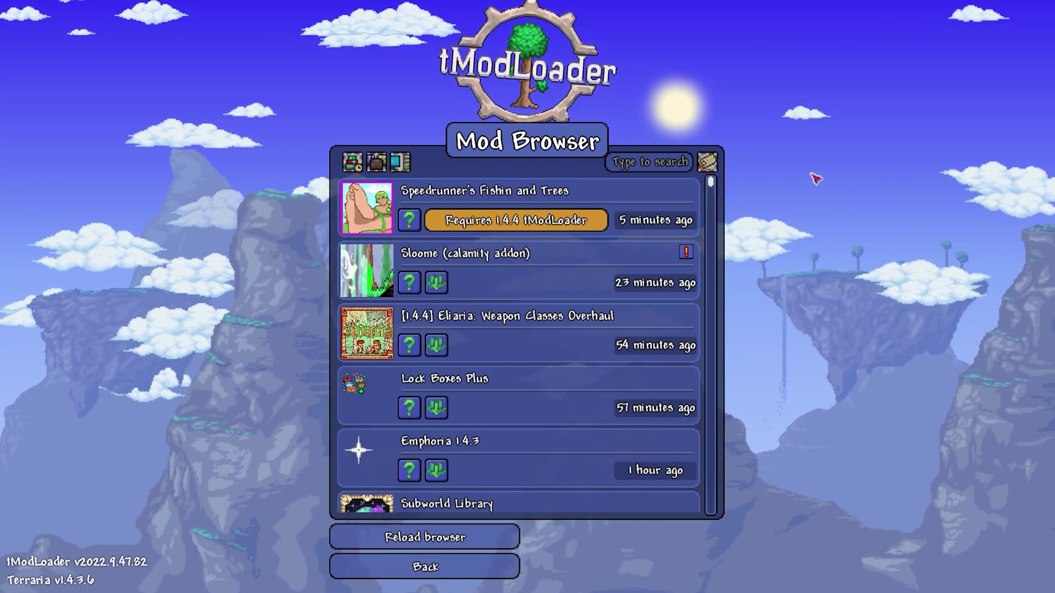
Step: Sort mods by popularity, check Spirit Mod's description, download it, and go back
left_click(353, 163)
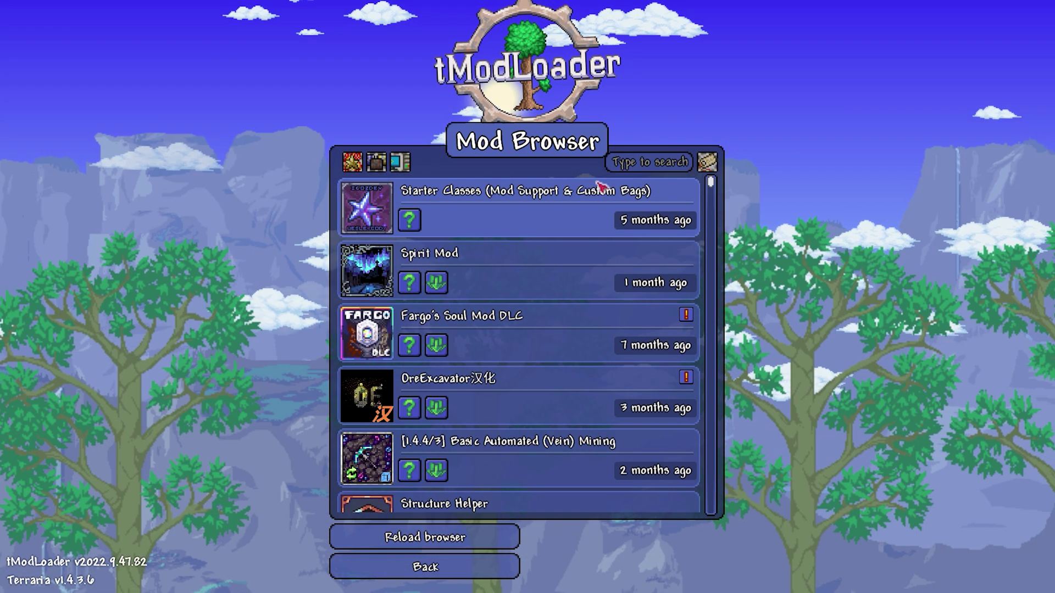
left_click(409, 282)
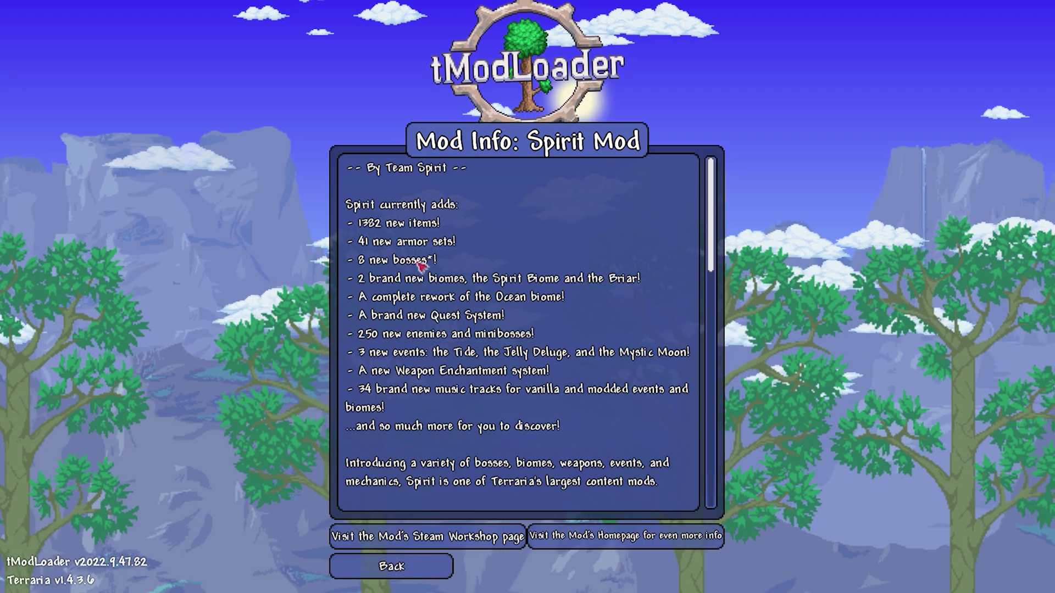
key("Escape")
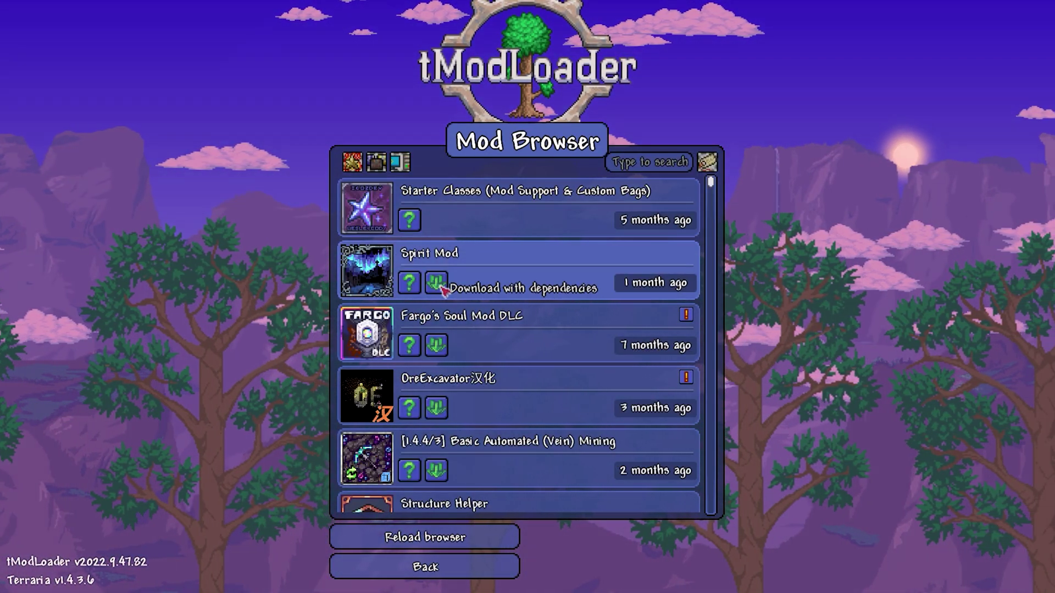
left_click(437, 284)
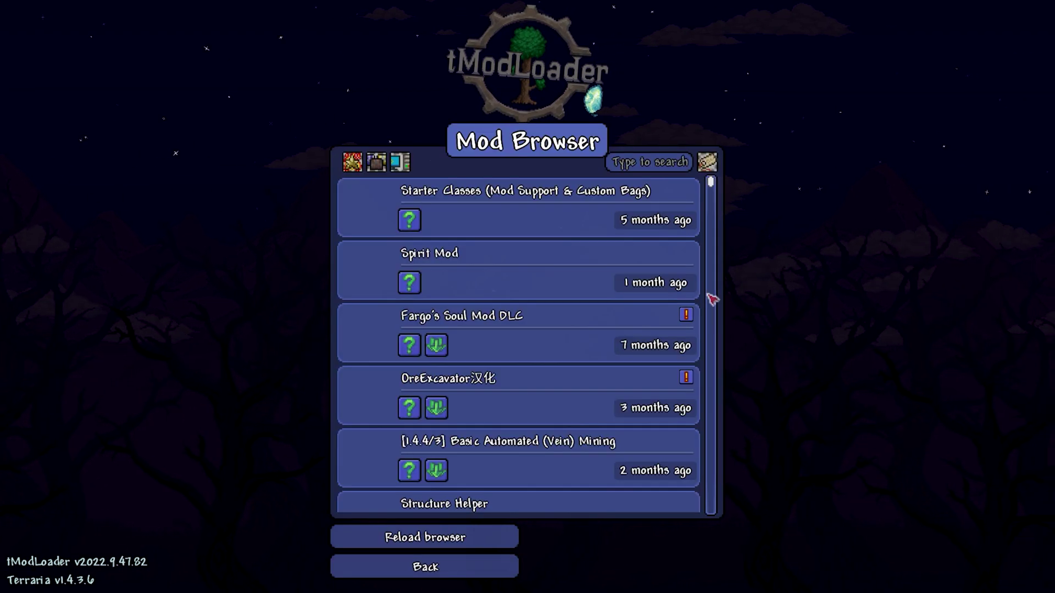
left_click(468, 564)
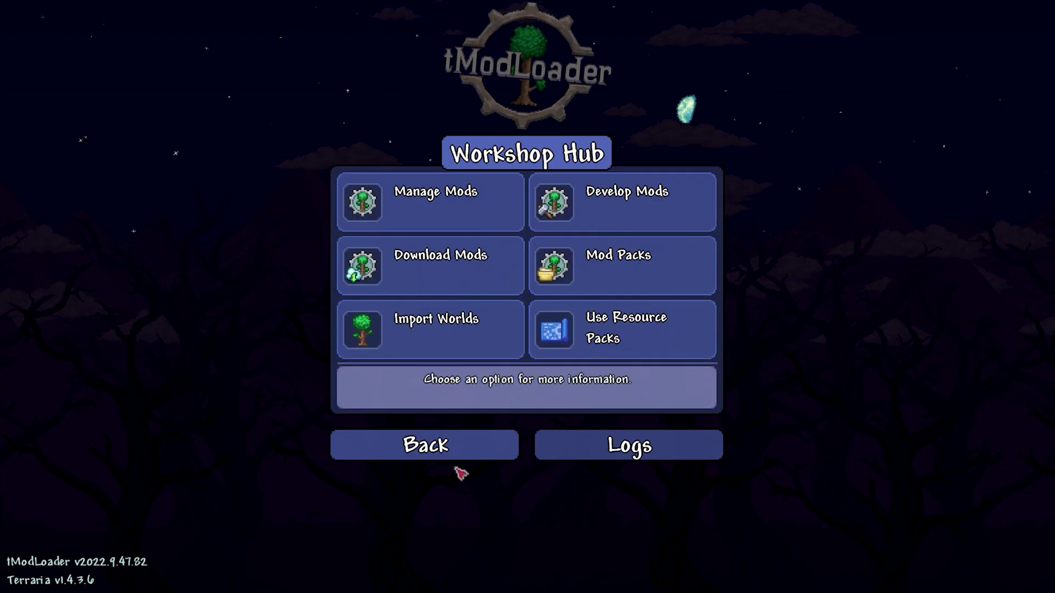
Step: Reload mods via the Mods list, then open Spirit Mod's configuration
left_click(484, 215)
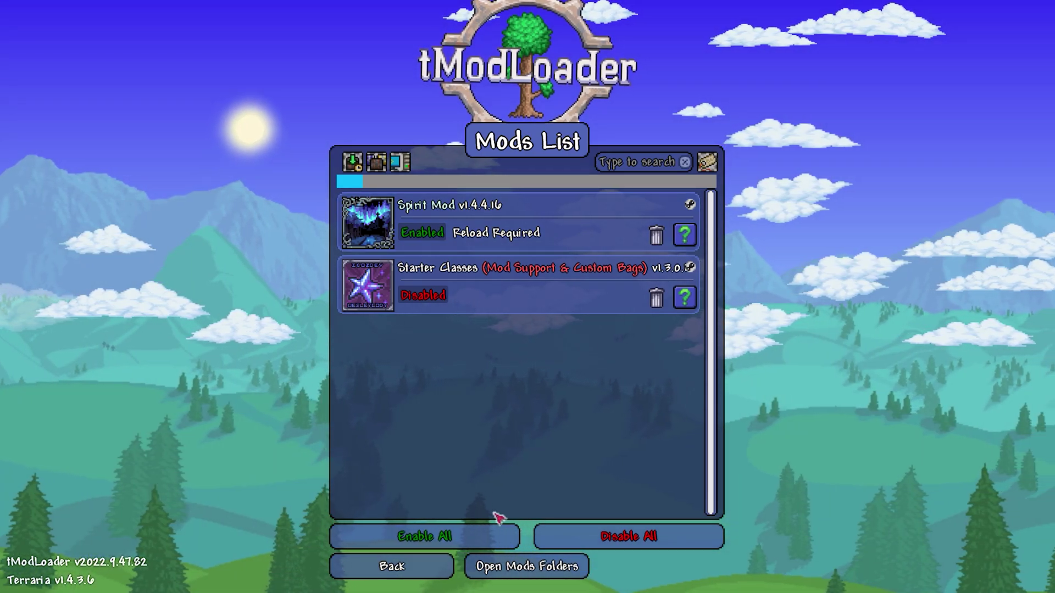
left_click(423, 570)
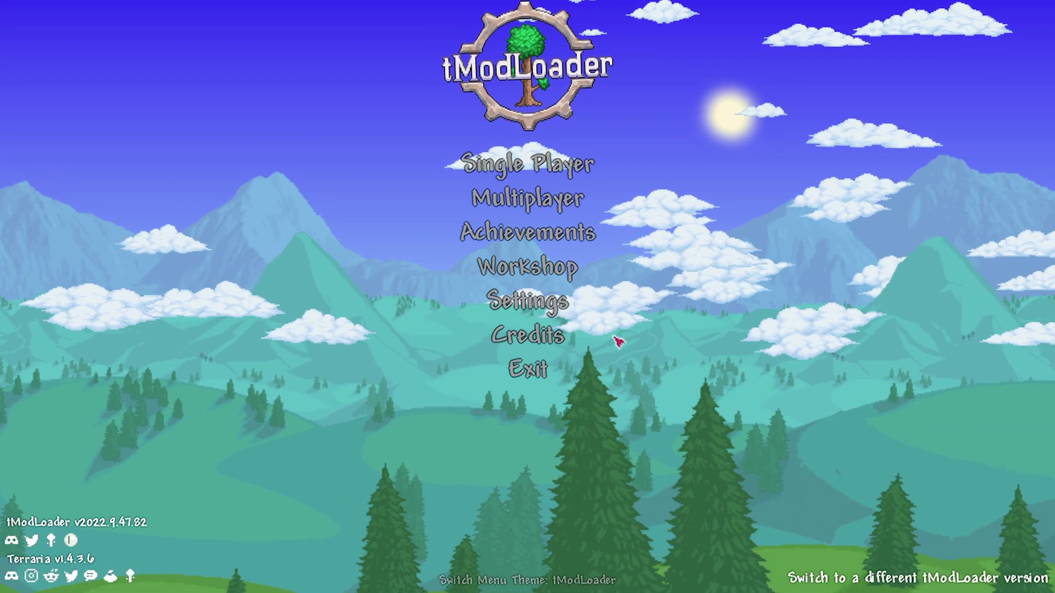
left_click(527, 267)
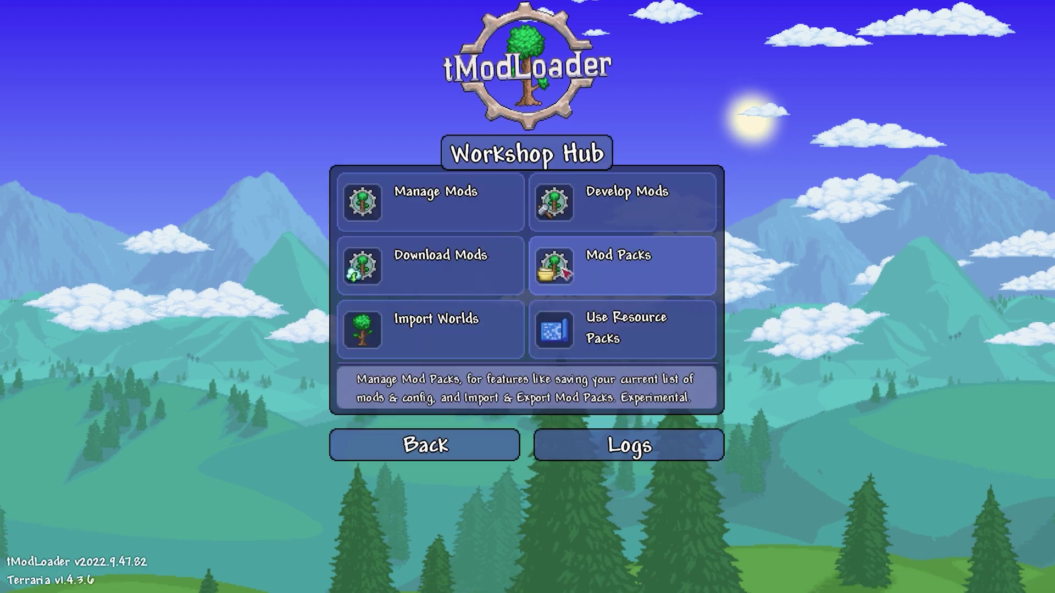
left_click(472, 209)
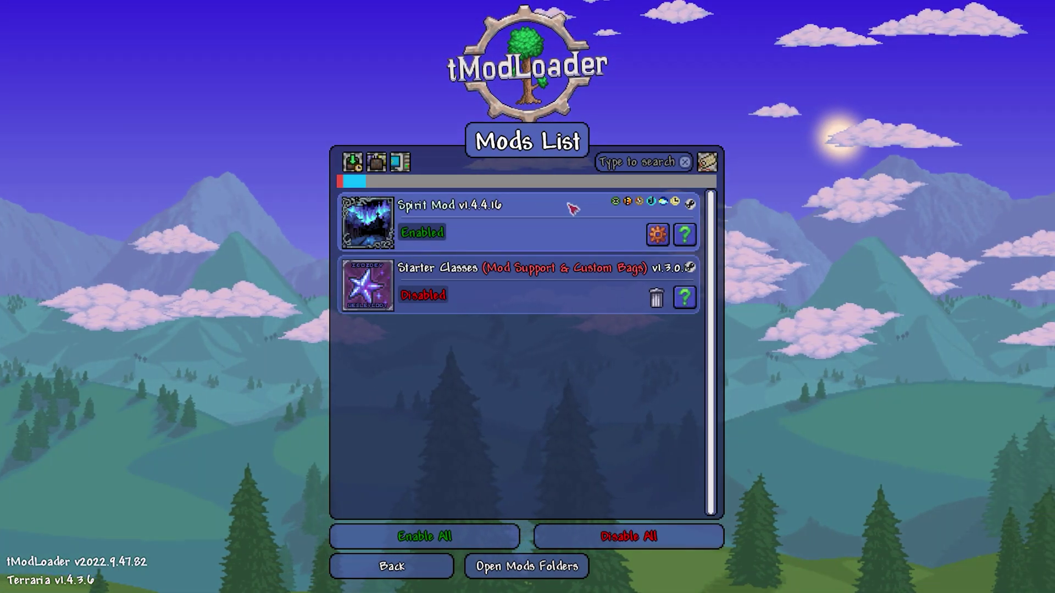
left_click(658, 232)
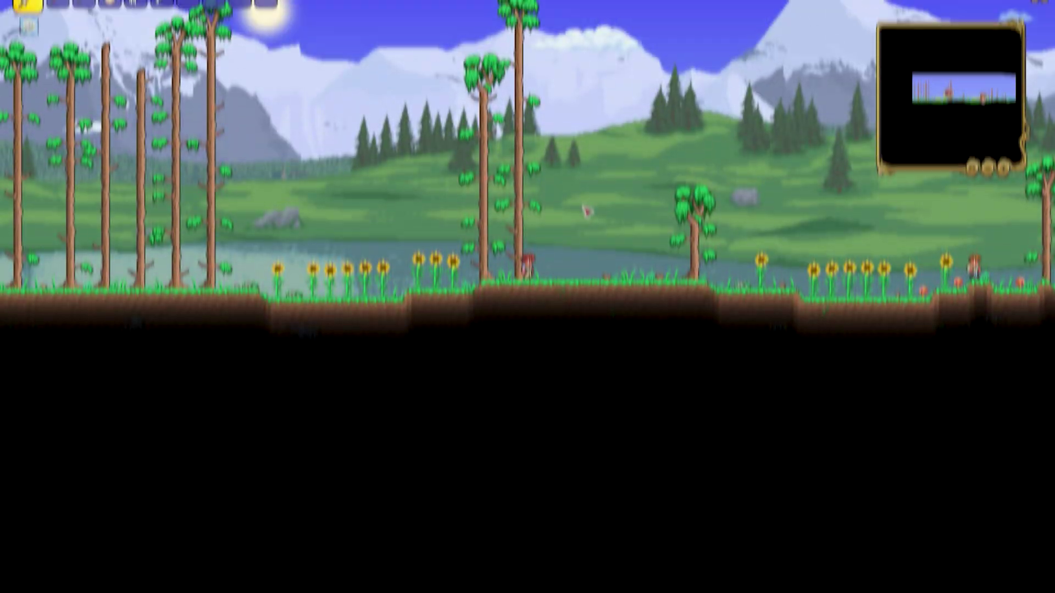
Step: In-game, open the Starter Classes page under Settings > Mod Configuration
key("Escape")
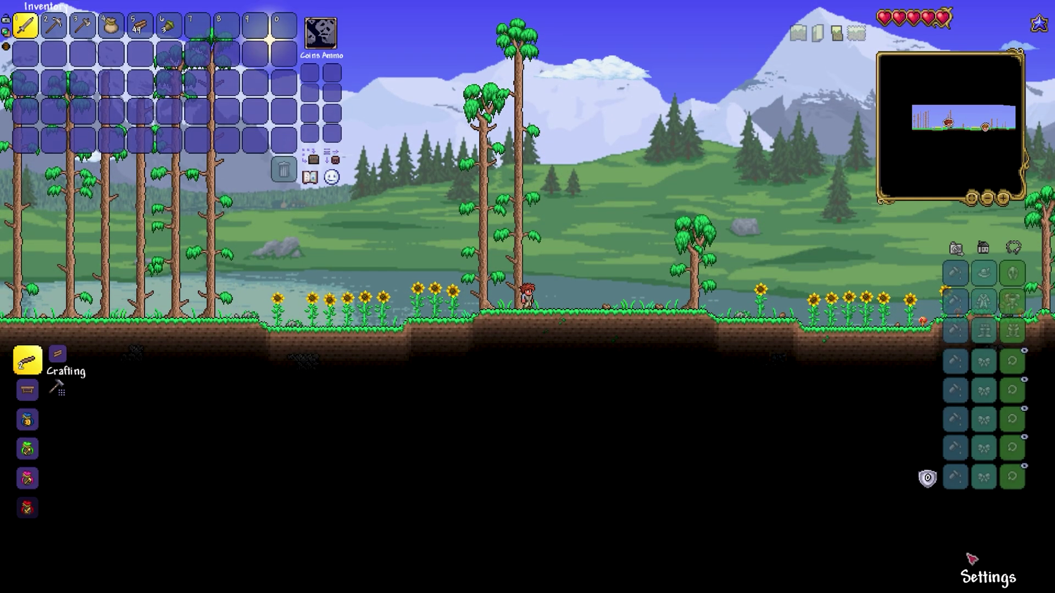
left_click(975, 569)
left_click(447, 329)
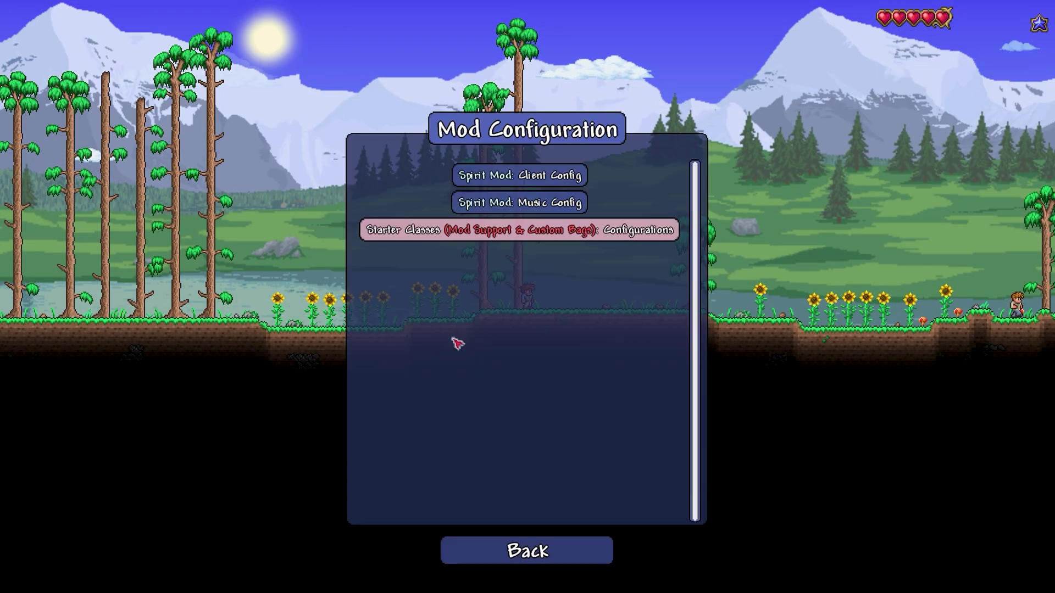
left_click(538, 238)
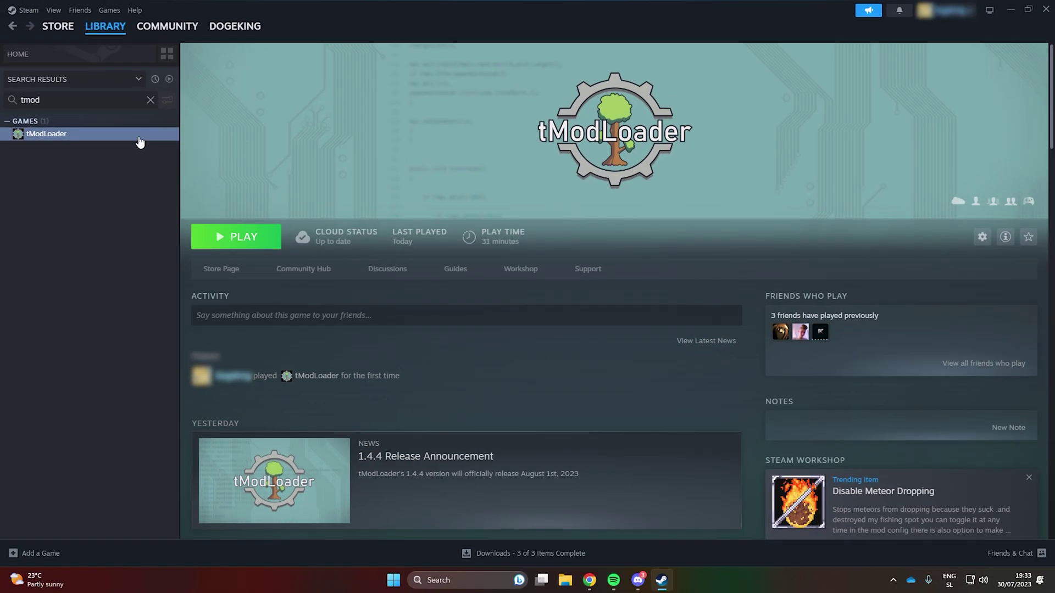
right_click(140, 142)
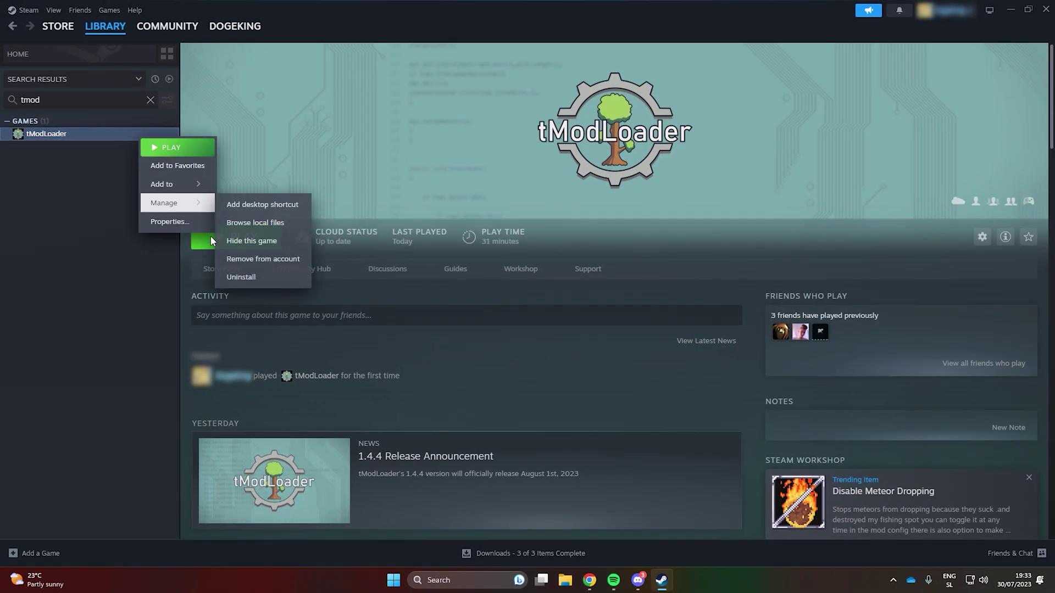
Step: Opt tModLoader into the 1.3-legacy beta, update it, and open its Mods list
left_click(189, 222)
left_click(365, 196)
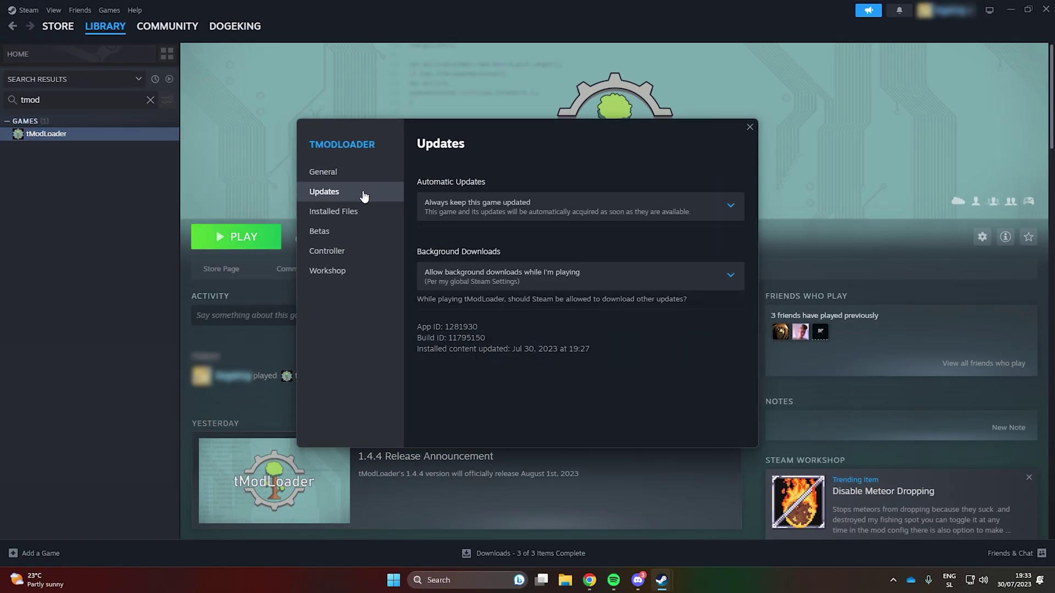
left_click(364, 233)
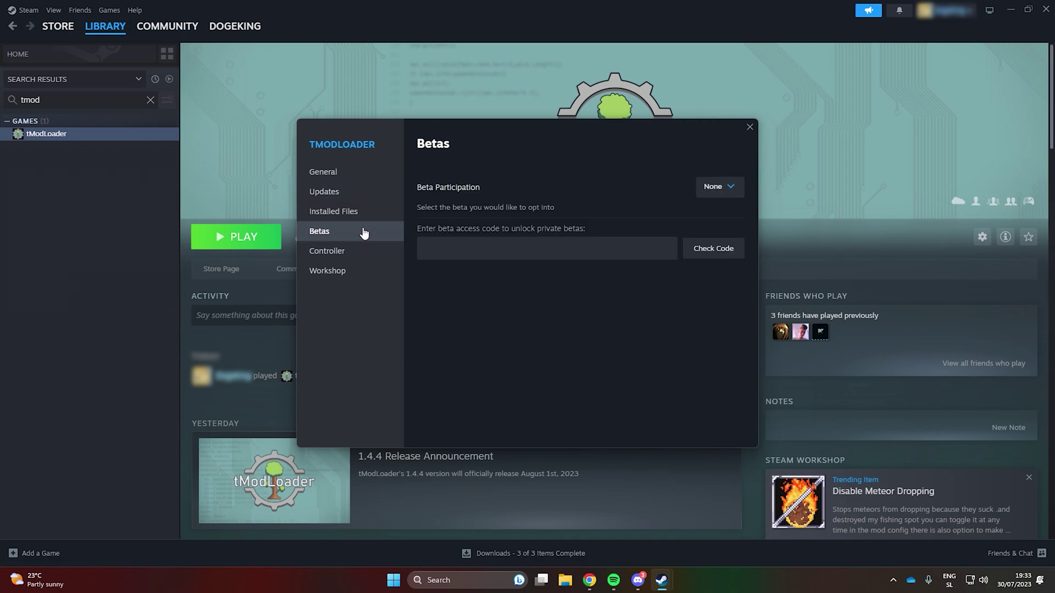
left_click(733, 189)
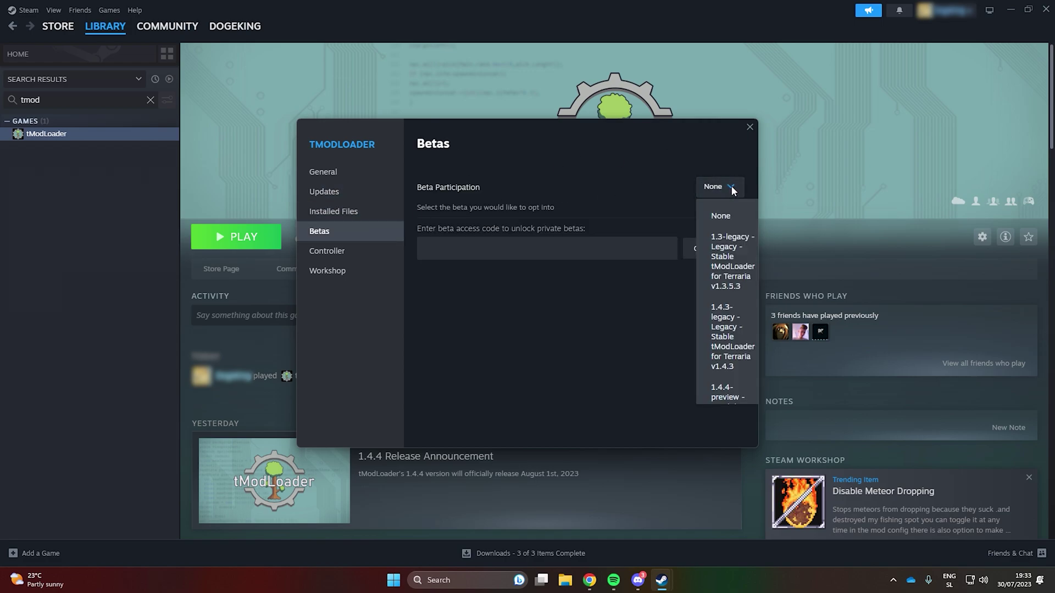
left_click(745, 258)
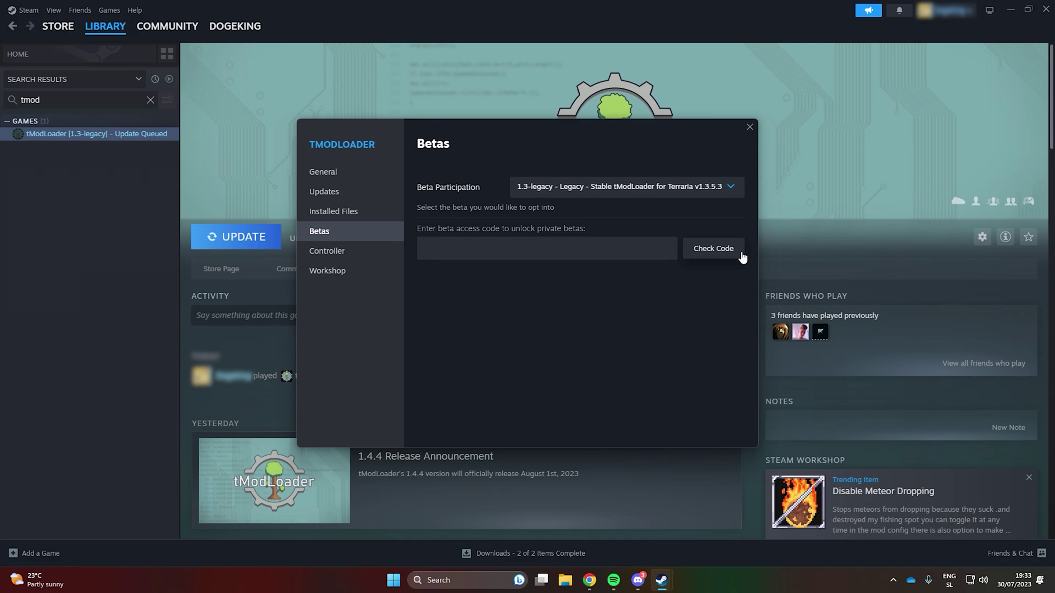
left_click(749, 128)
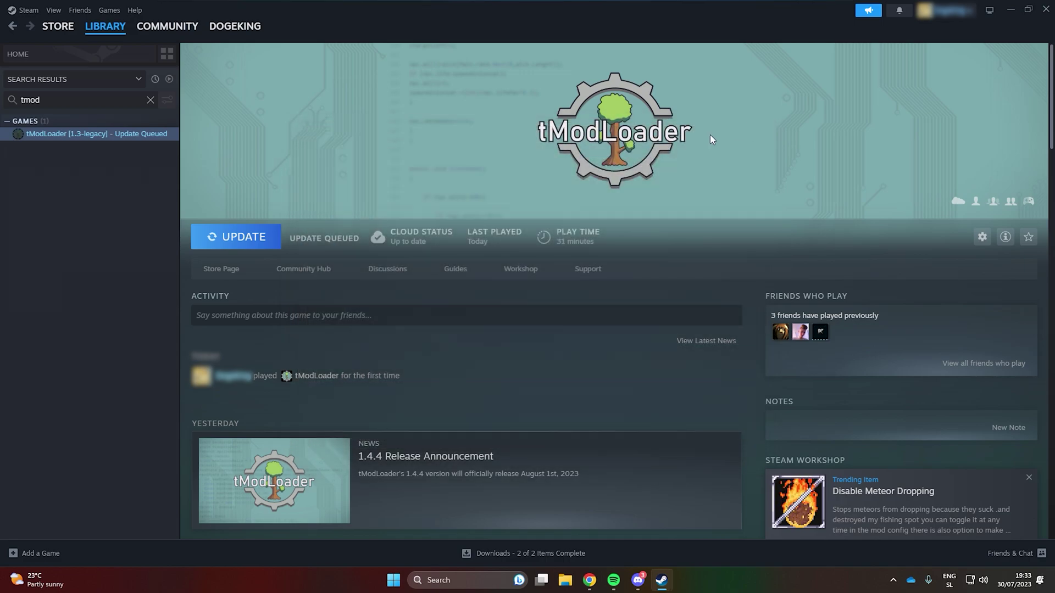
left_click(271, 249)
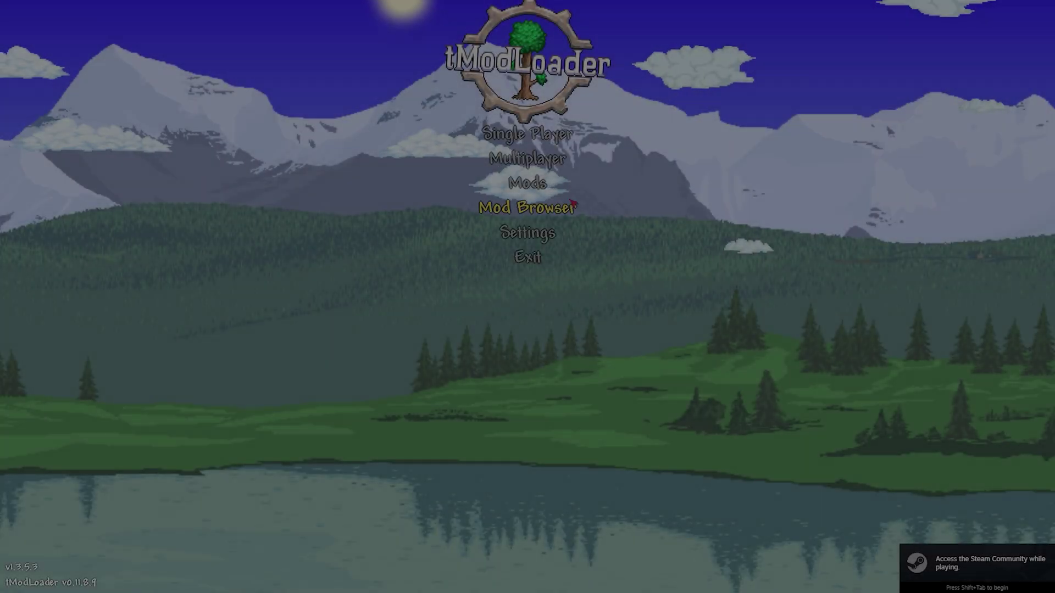
left_click(535, 184)
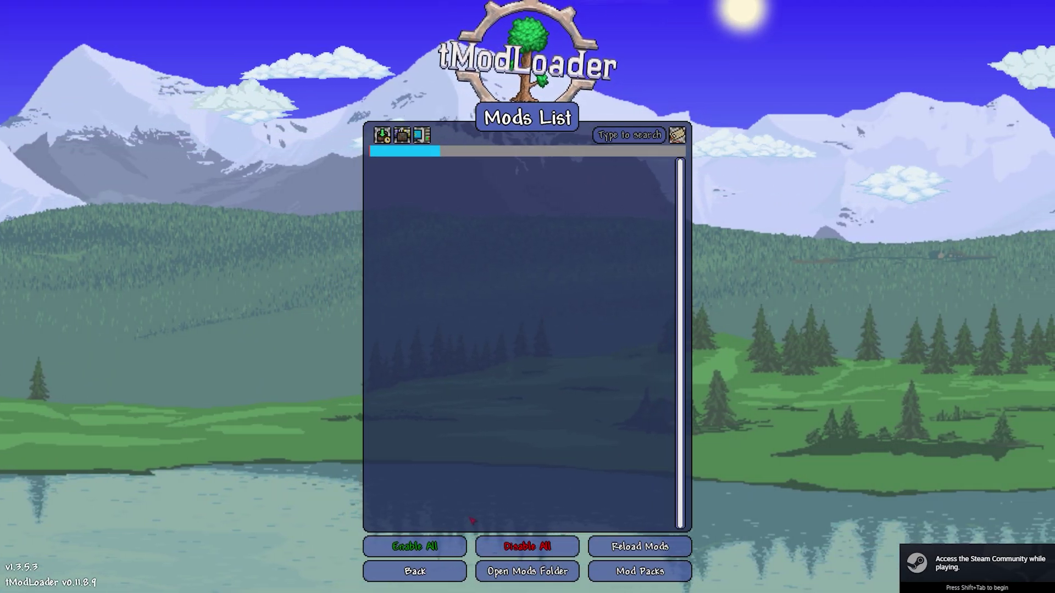
Step: Re-sort the Mod Browser and download Calamity Mod (No Calamity Music) and Calamity Mod Music
left_click(434, 569)
left_click(527, 208)
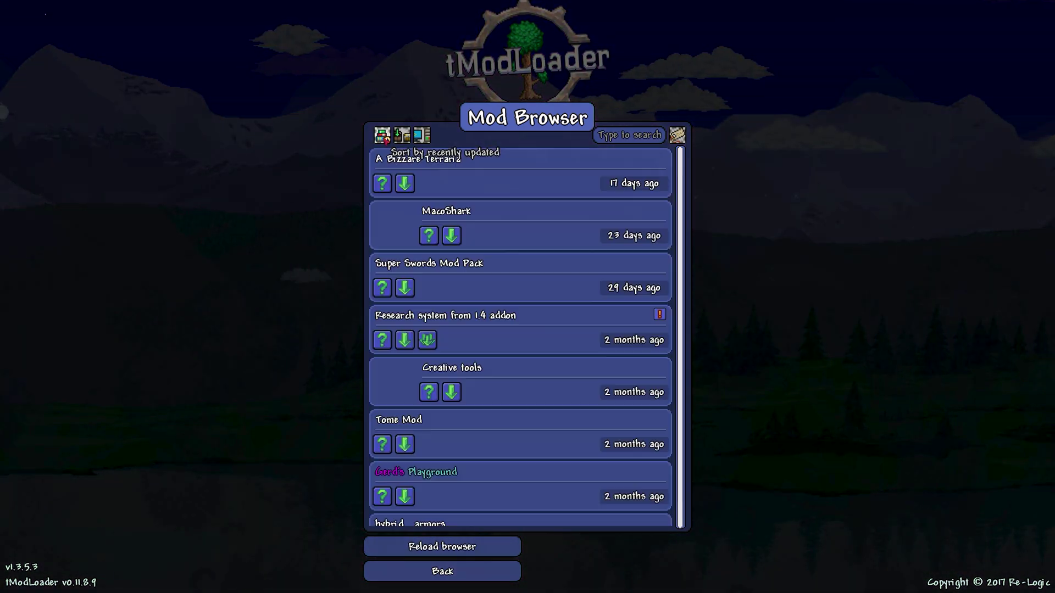
left_click(383, 137)
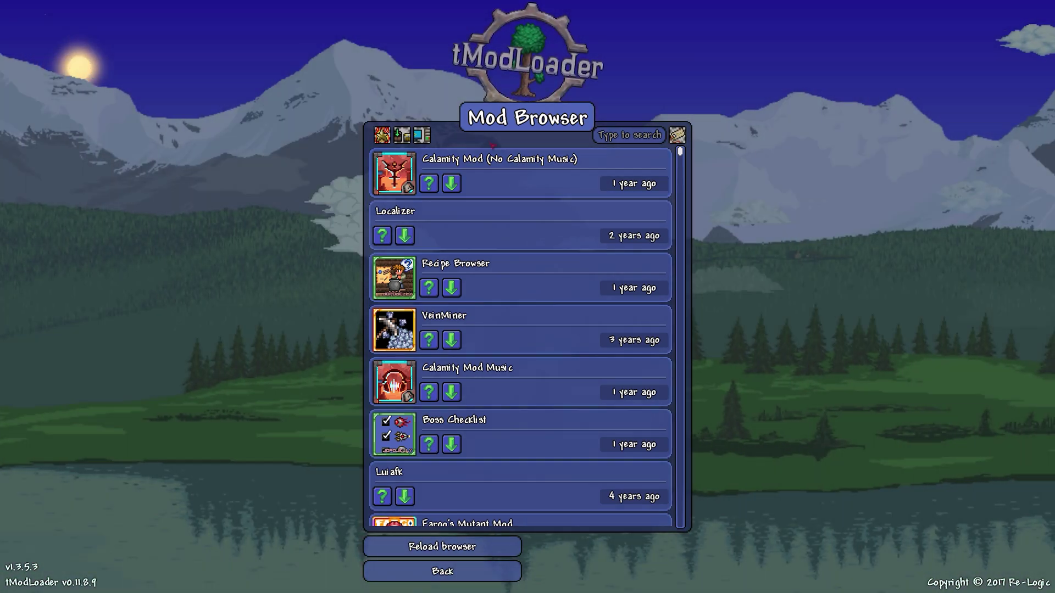
left_click(451, 183)
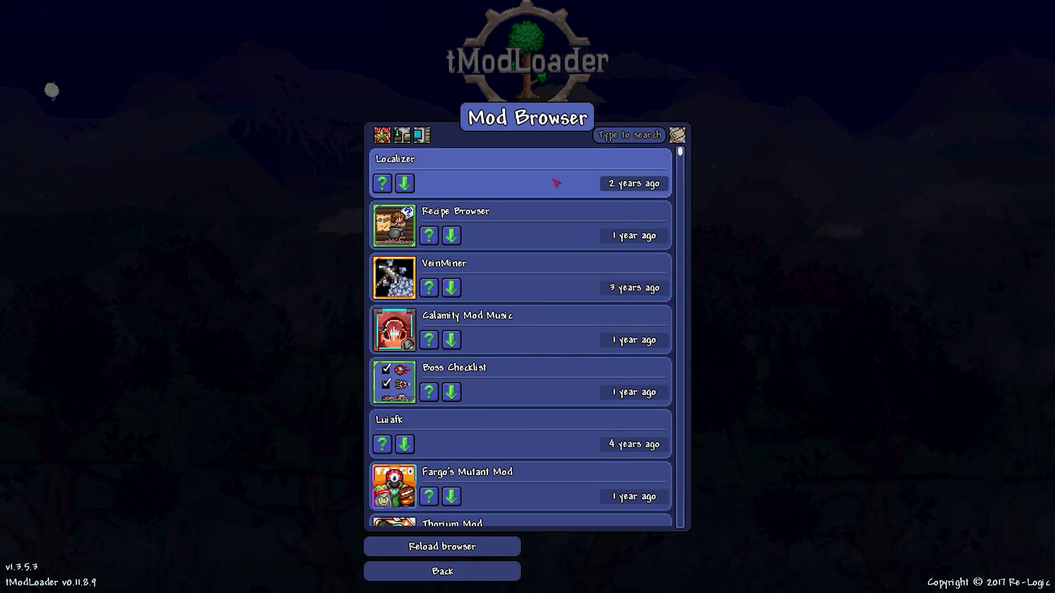
left_click(451, 340)
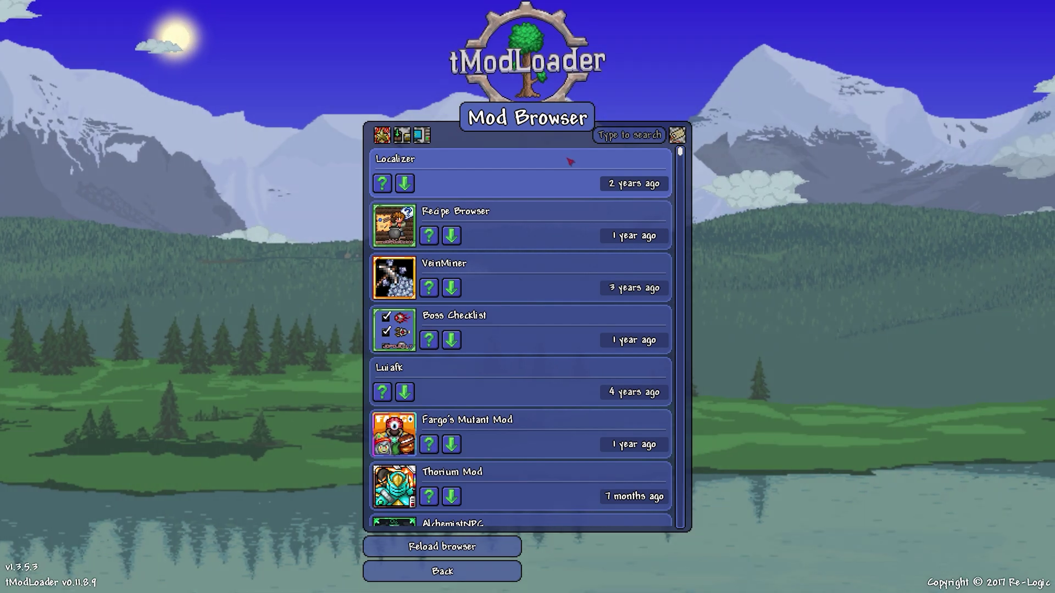
Step: Search the Mod Browser for 'tholr' and download Fargo's Souls Mod
type("tholrgo")
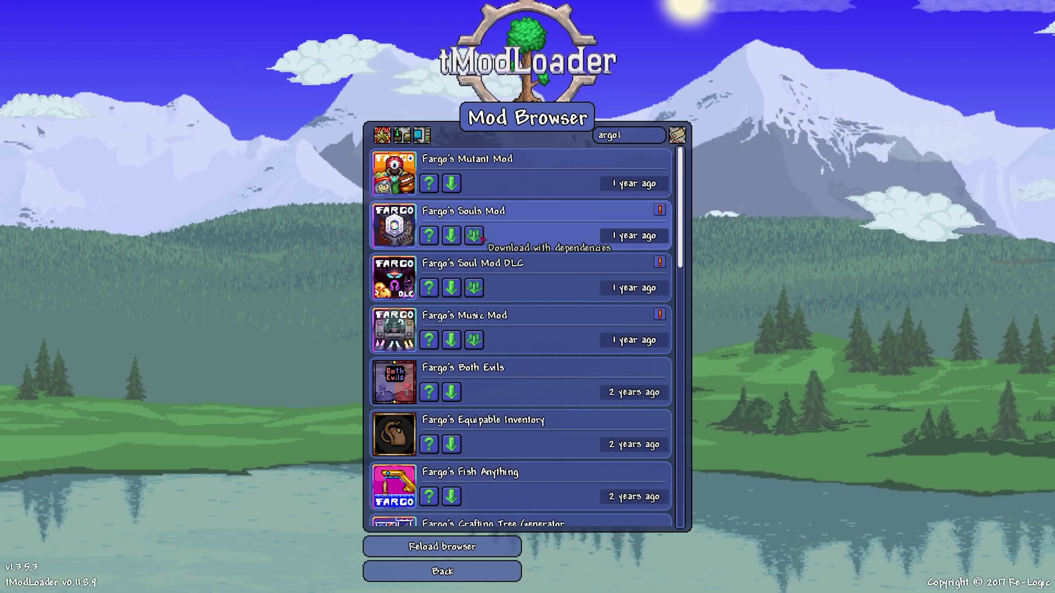
left_click(451, 245)
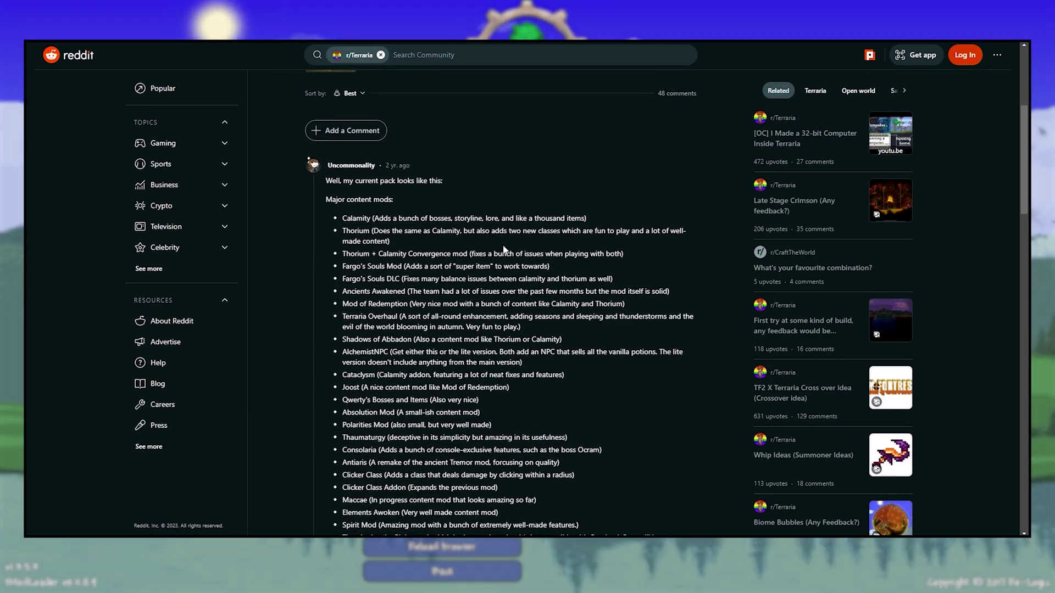
Step: Read down the Reddit comment's recommended mods, including Magic Storage, Faster building and Auto Trash
scroll(503, 250, "down", 1)
scroll(530, 238, "down", 3)
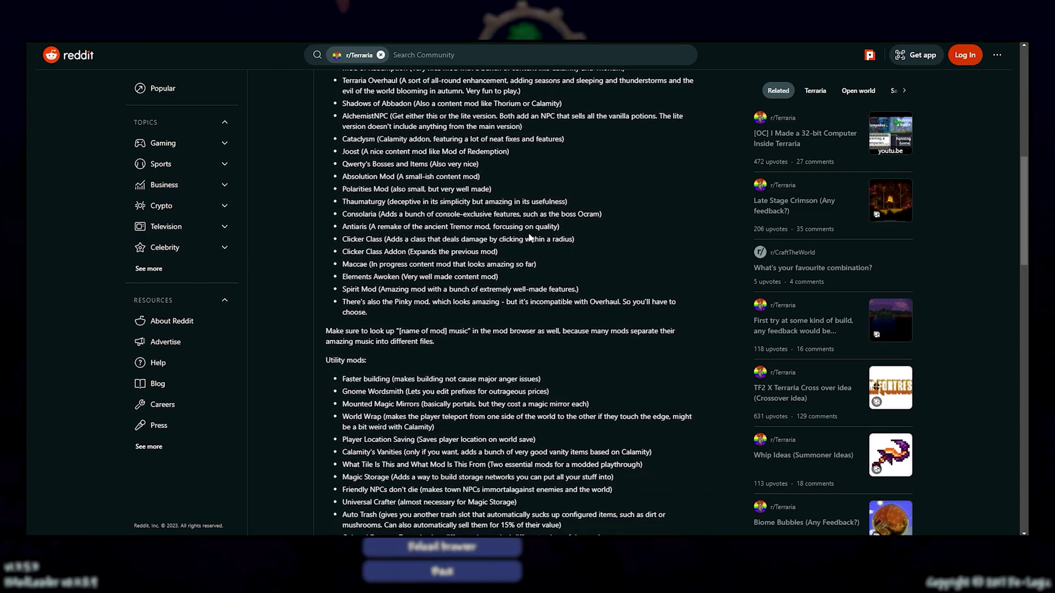
scroll(529, 238, "down", 13)
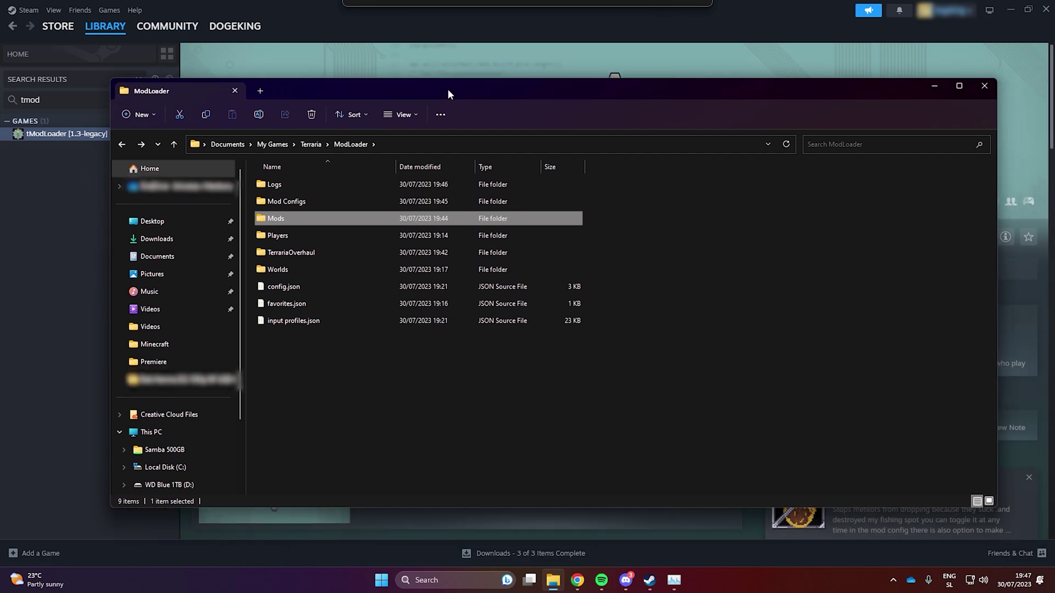
Step: Go to Documents > My Games > Terraria > ModLoader > Mods in File Explorer
left_click(172, 261)
double_click(344, 391)
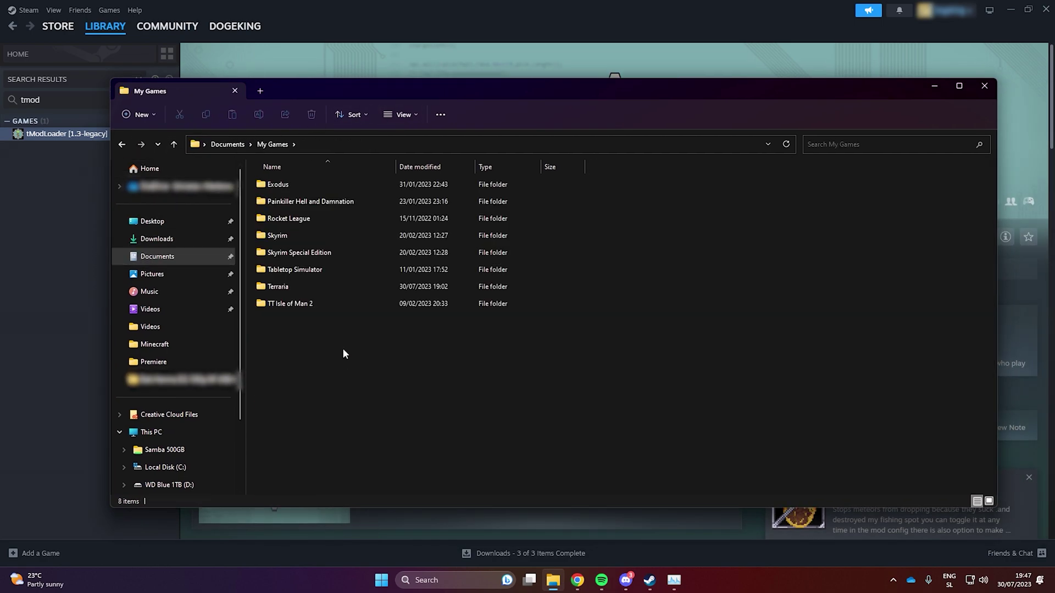
double_click(332, 286)
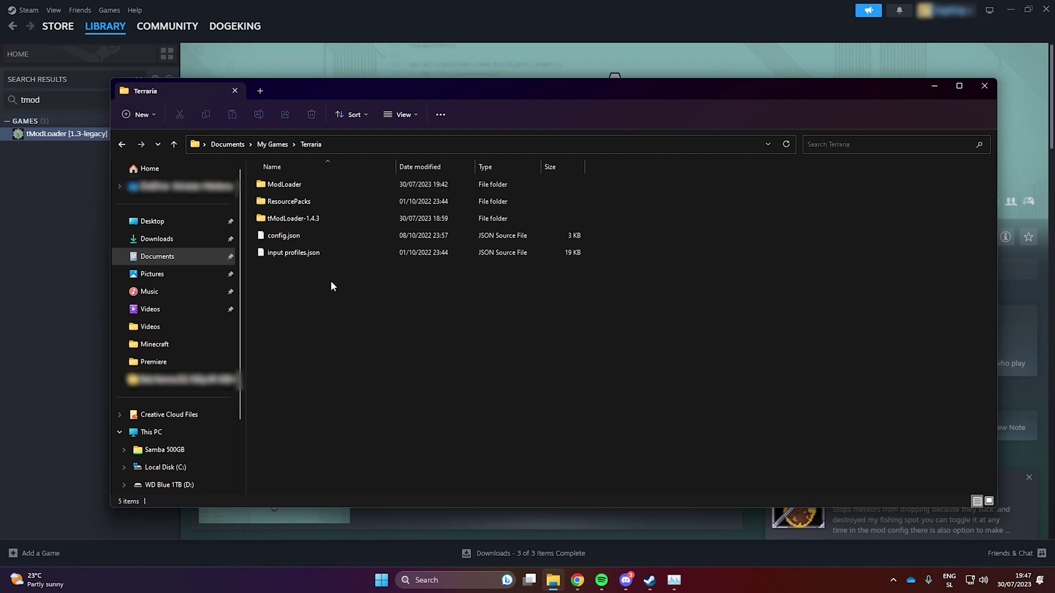
double_click(328, 187)
left_click(362, 186)
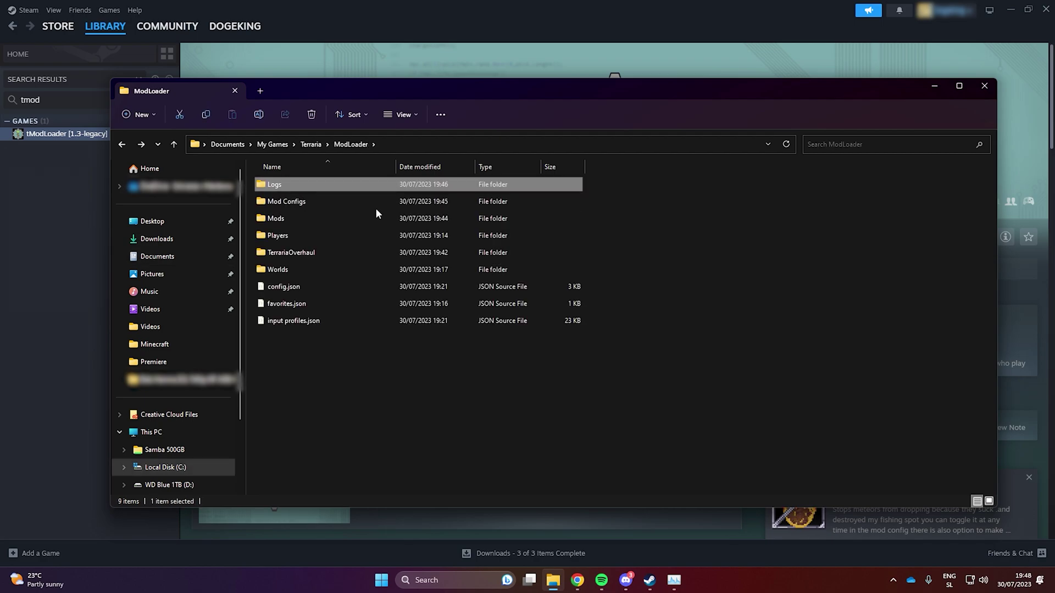
double_click(358, 214)
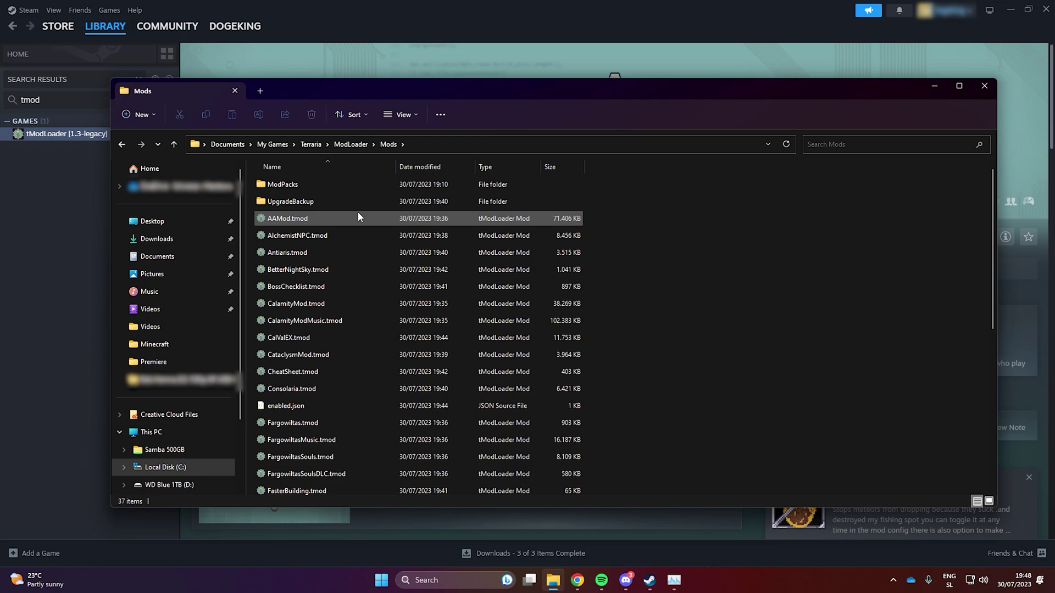
Step: Delete all 35 old .tmod files, leaving ModPacks and UpgradeBackup, and close Explorer
scroll(455, 271, "down", 6)
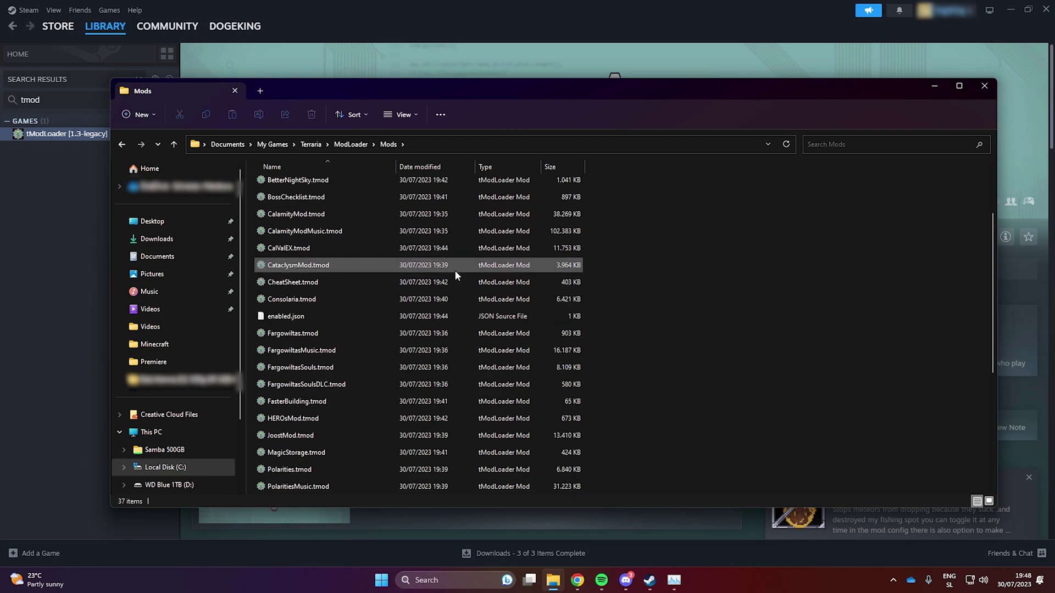
left_click_drag(615, 486, 290, 219)
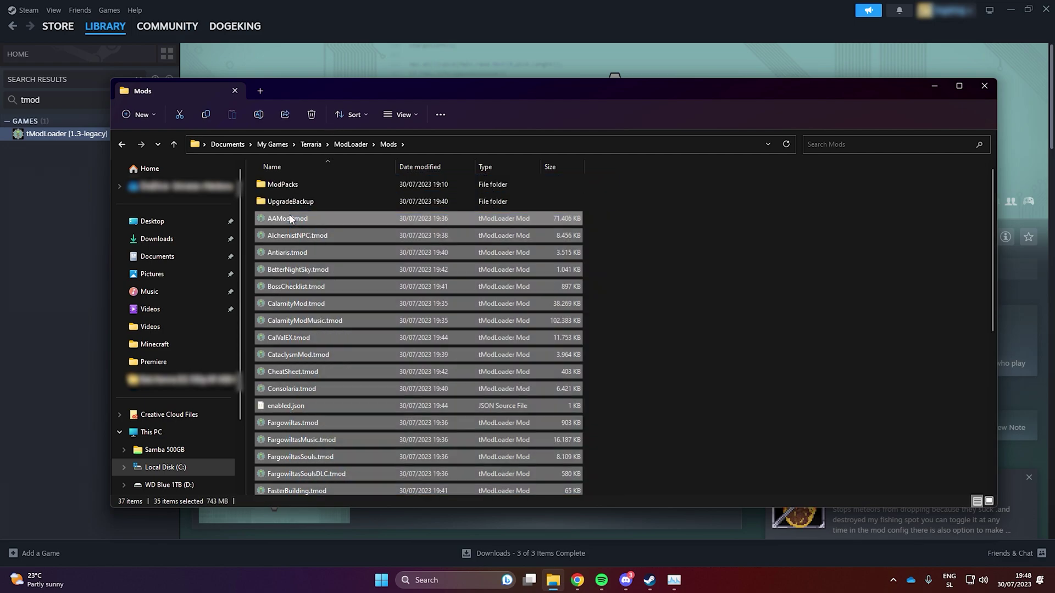
key("Delete")
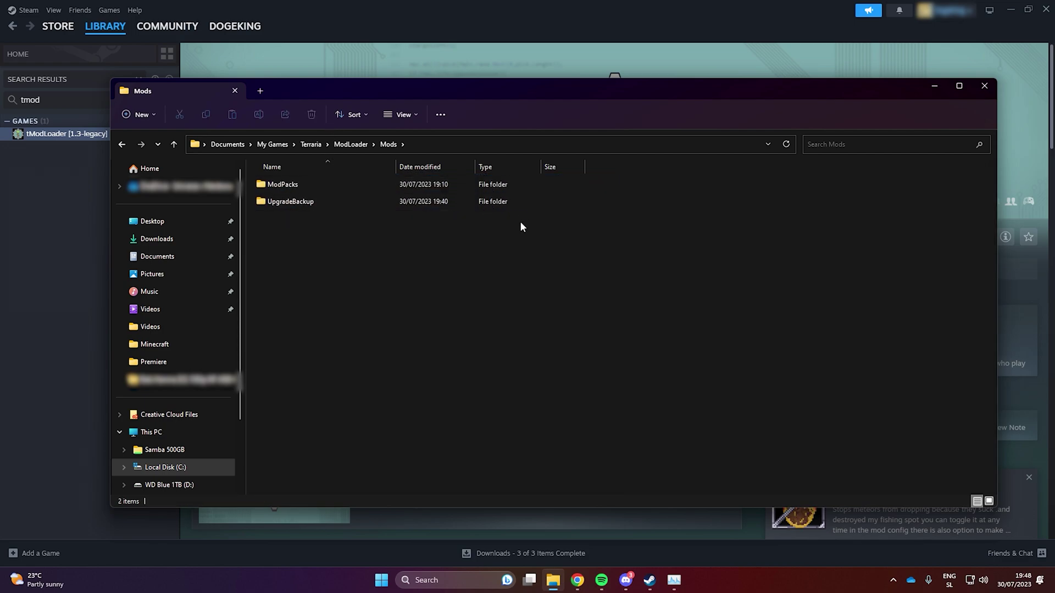
left_click(984, 86)
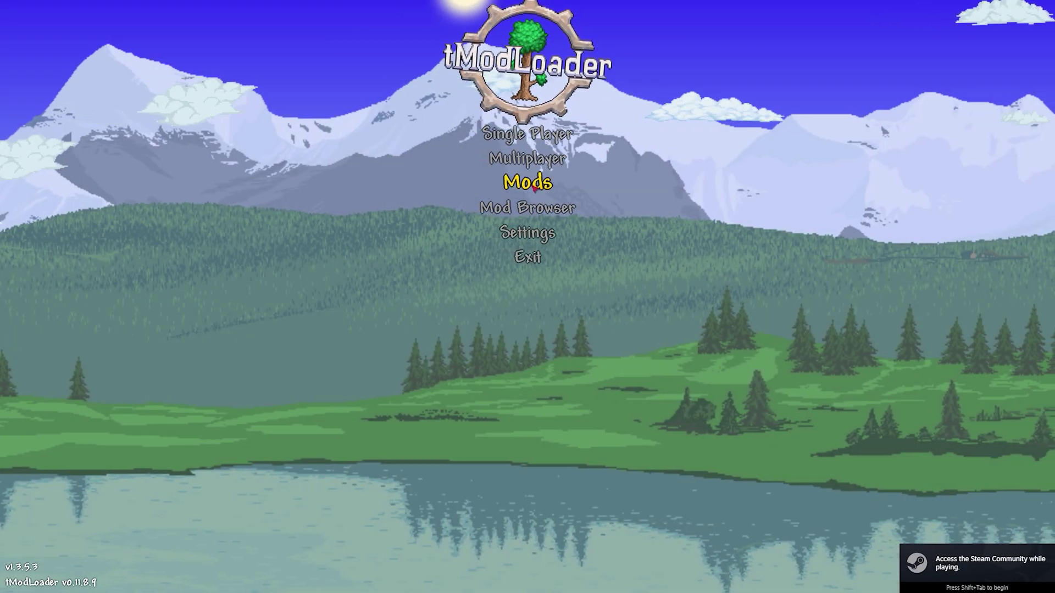
Step: Load Overhaul, Thorium, Calamity, HERO's Mod and Cheat Sheet, then open Cheat Sheet's item browser in-world
left_click(542, 186)
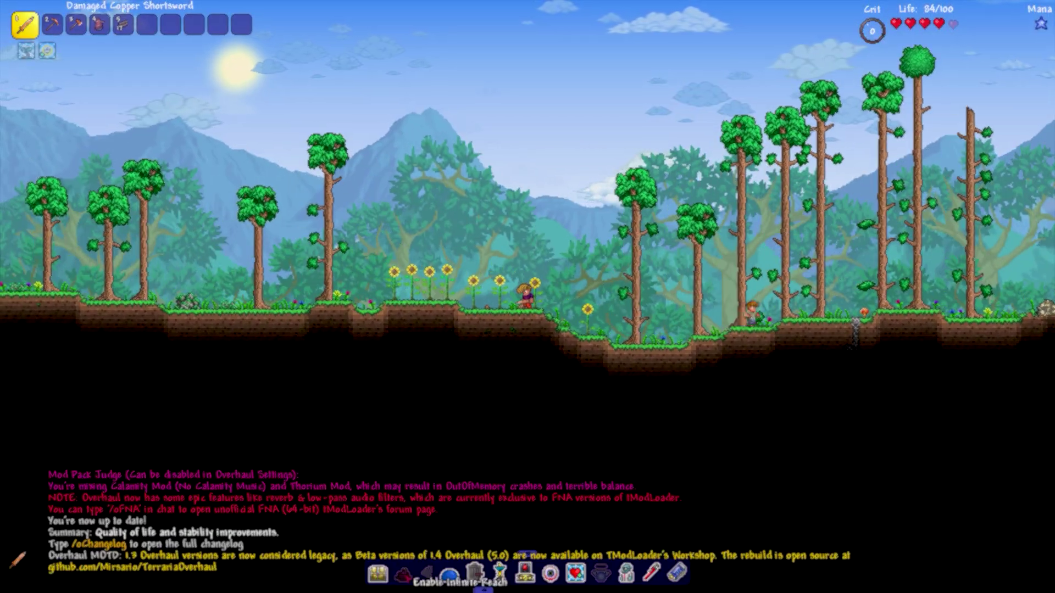
left_click(390, 572)
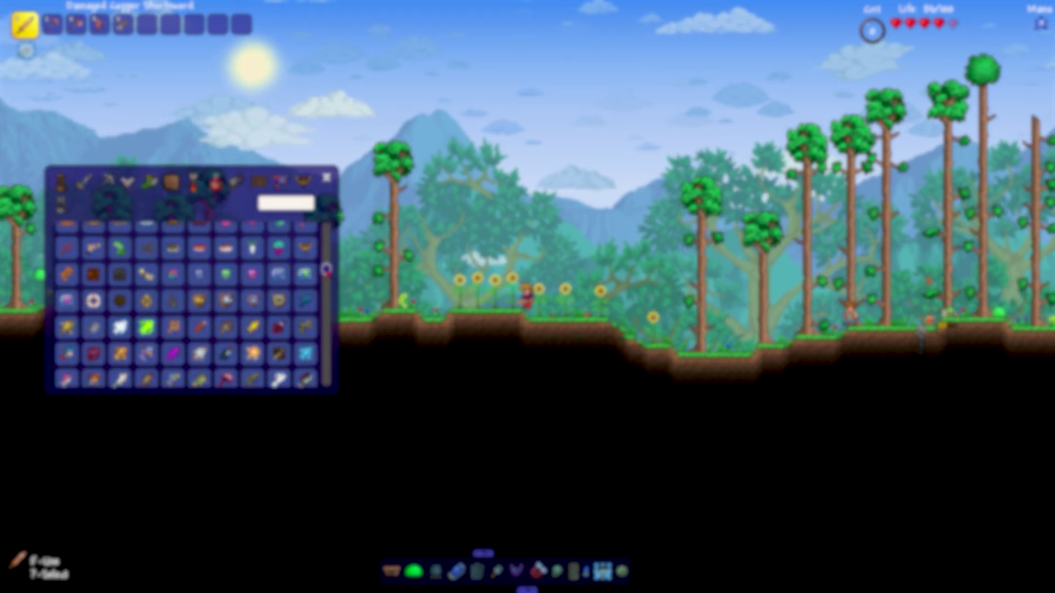